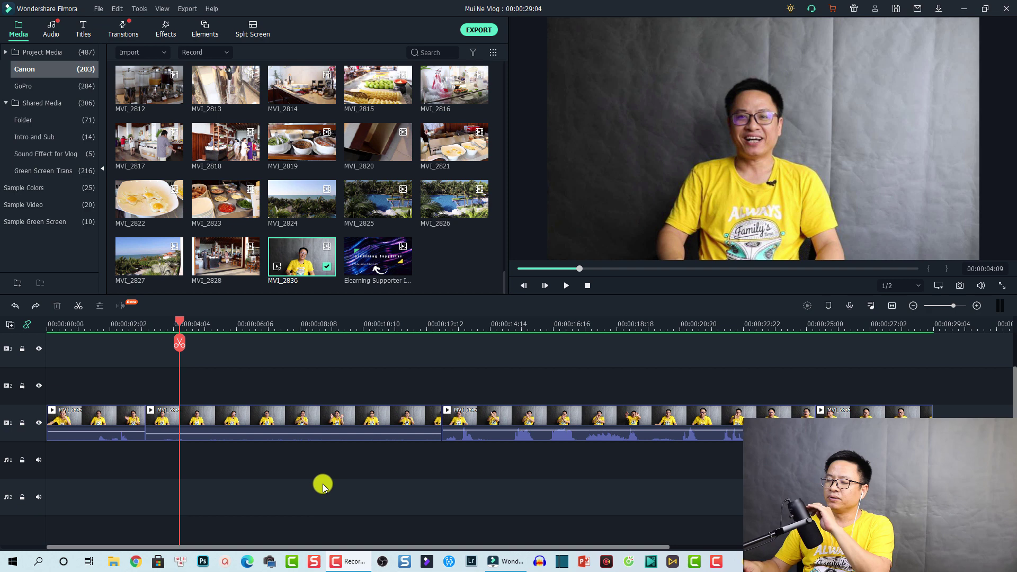
Step: Drag the first clip's volume line up to 9.30 dB and the second clip's down to -9.60 dB
click(95, 328)
click(119, 418)
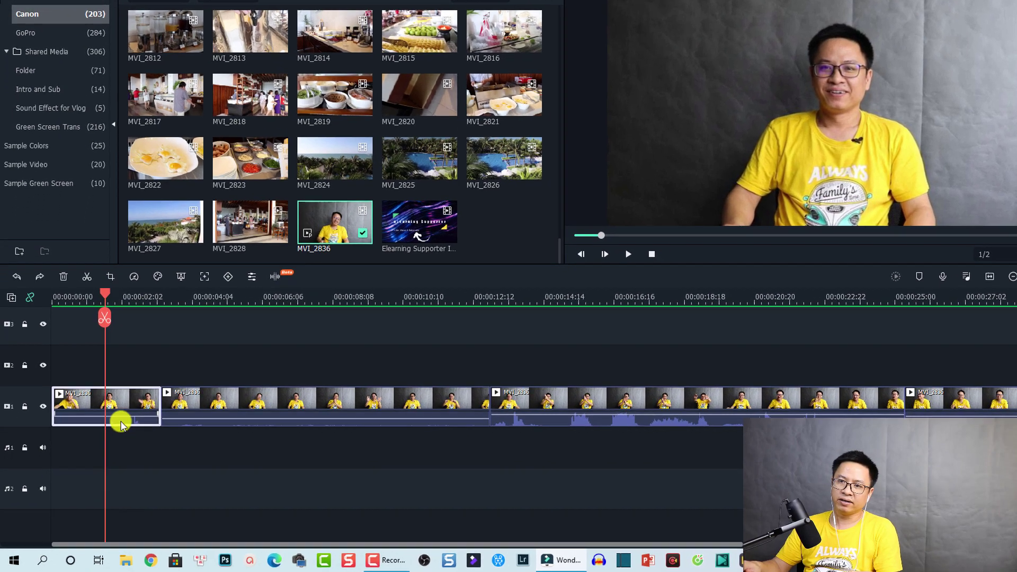
drag(103, 430, 104, 429)
drag(135, 391, 135, 390)
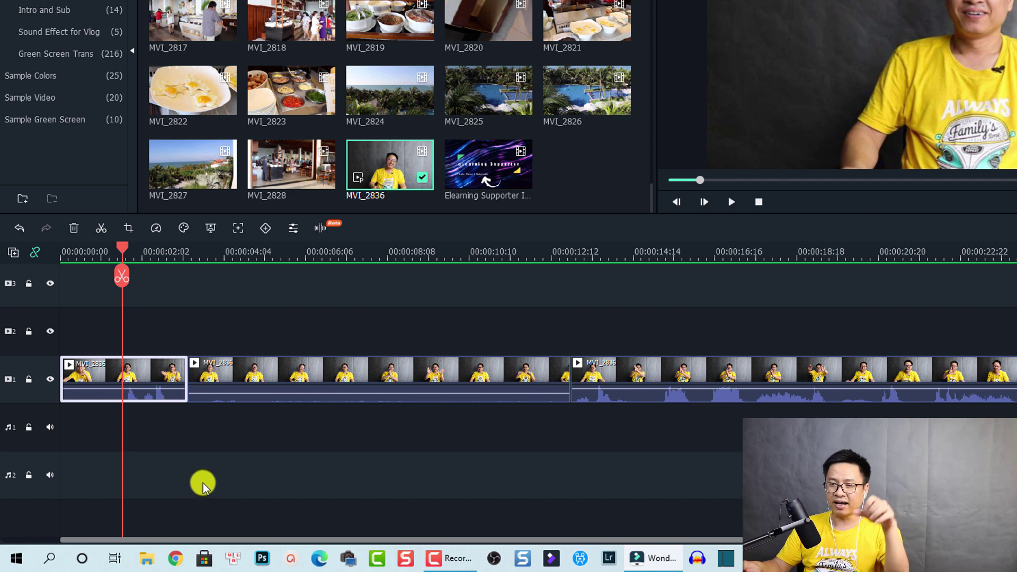
drag(292, 389, 293, 397)
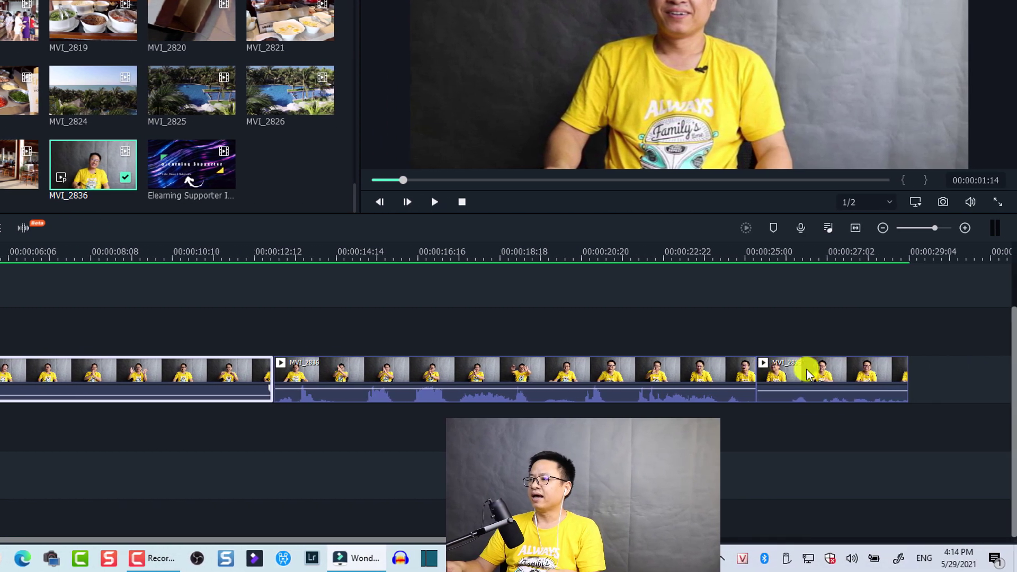
click(806, 370)
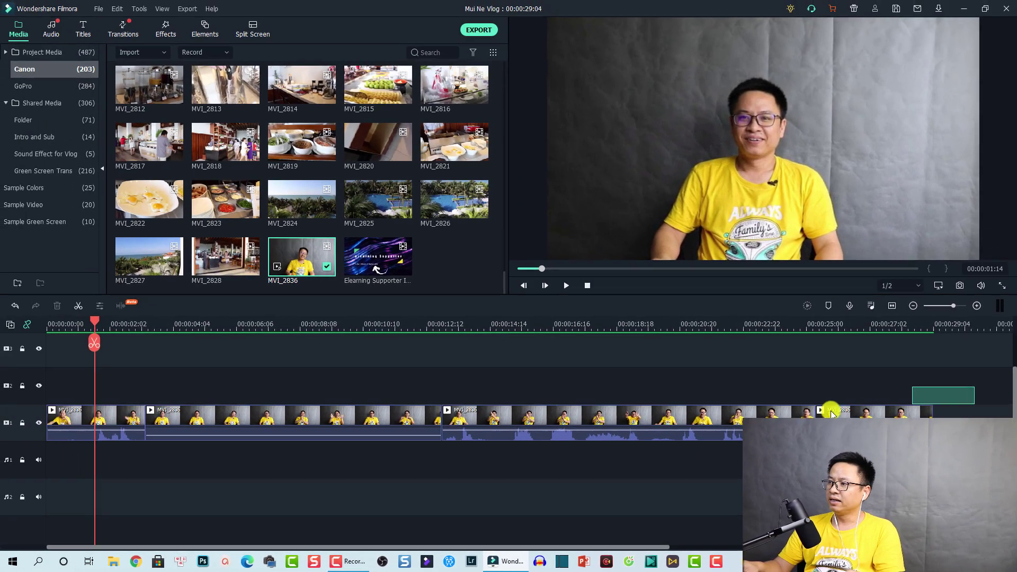
Step: Detach Audio from all four MVI_2836 clips, then select the video clips on track 1
drag(831, 413, 34, 438)
right_click(221, 409)
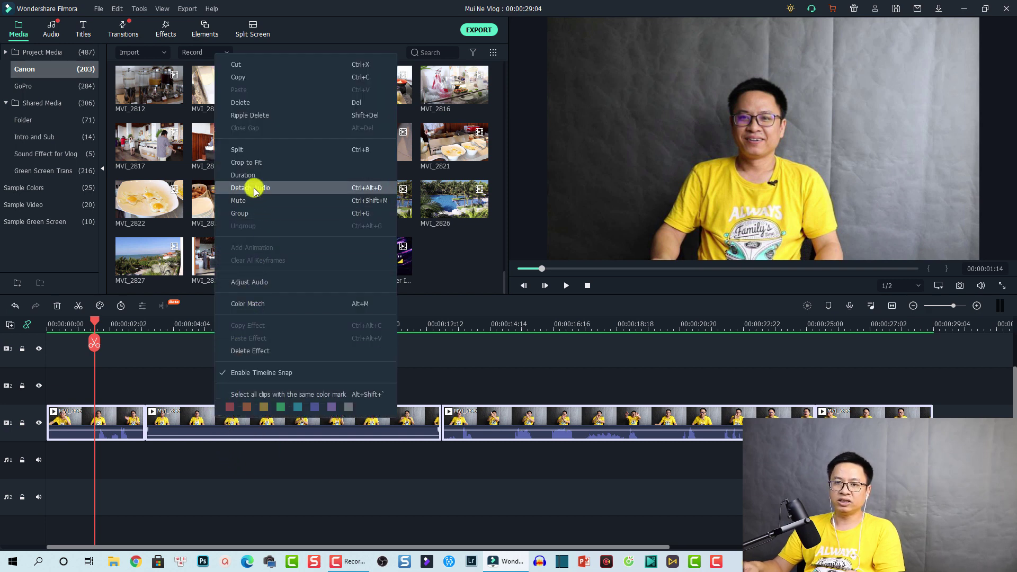
click(255, 188)
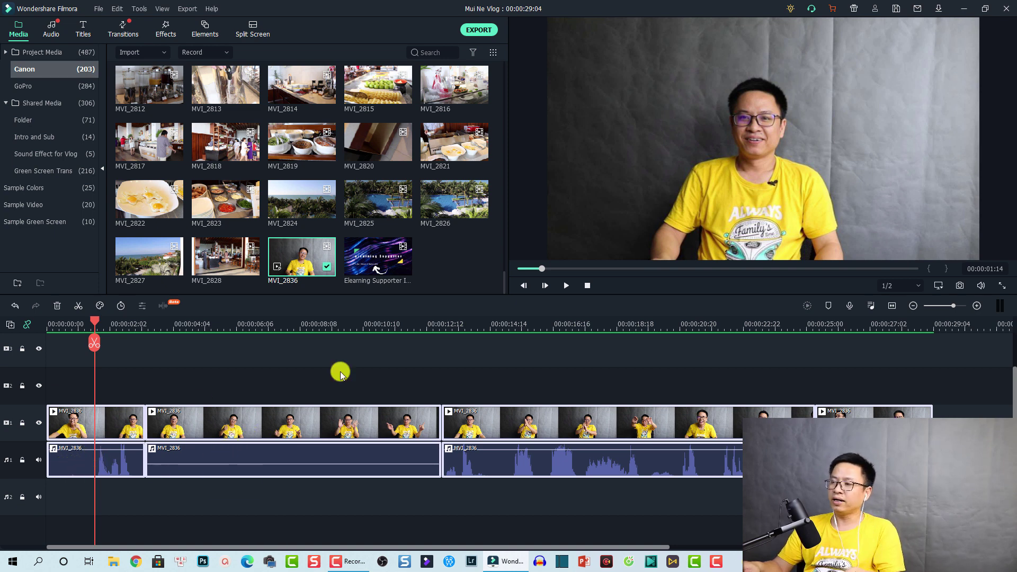
click(955, 401)
drag(955, 401, 96, 421)
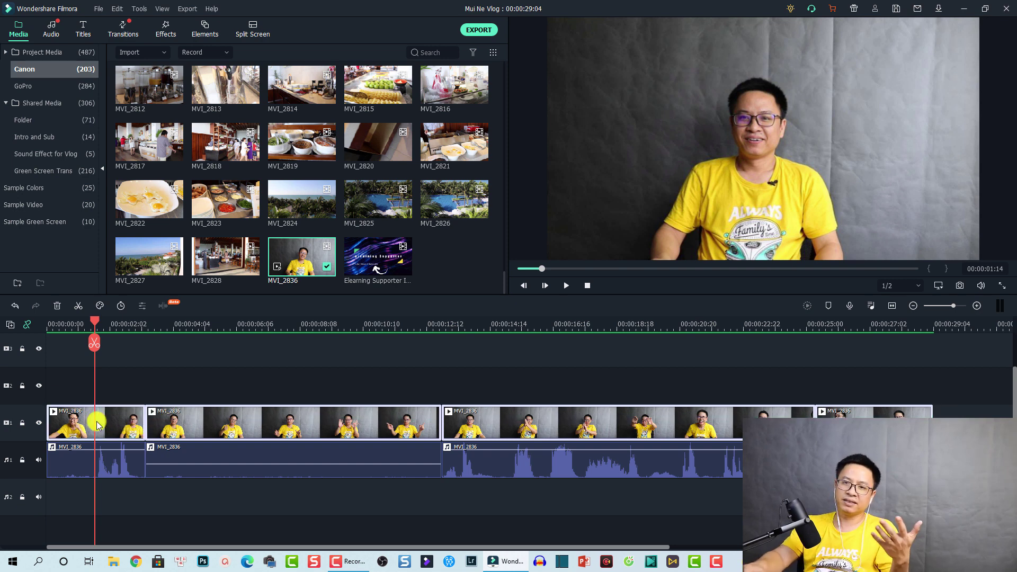
Step: Delete the selected video clips and check each of the four remaining audio clips
key(Delete)
click(87, 468)
click(225, 469)
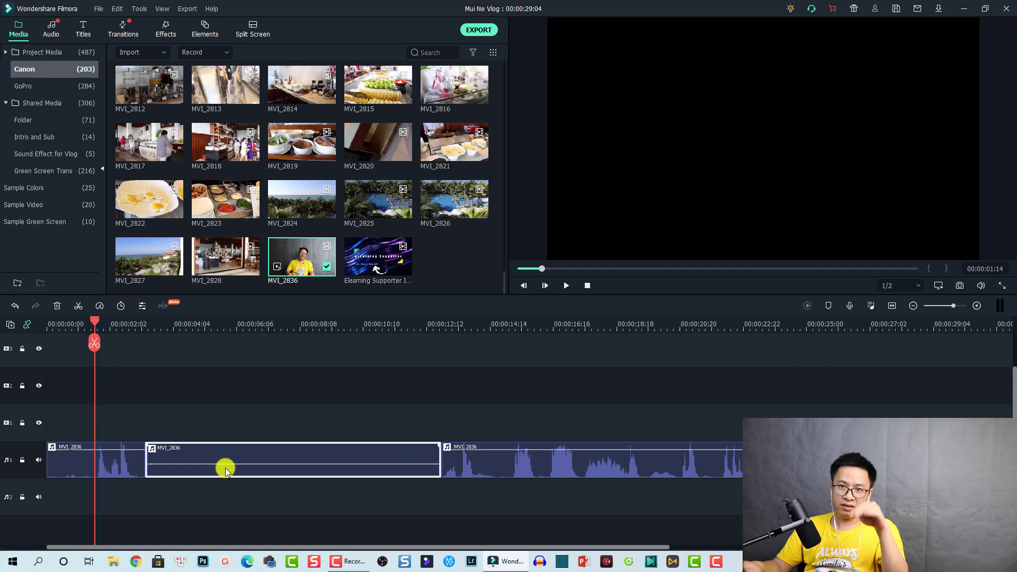
click(483, 465)
click(843, 470)
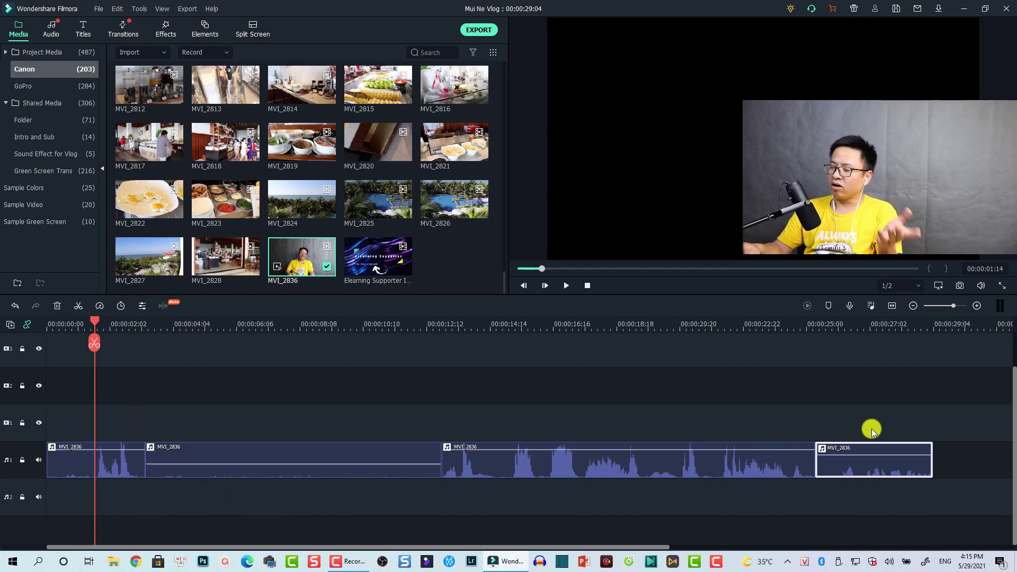
Step: Show the audio level meters and play the detached audio from the start to check levels
click(1000, 305)
click(159, 403)
key(space)
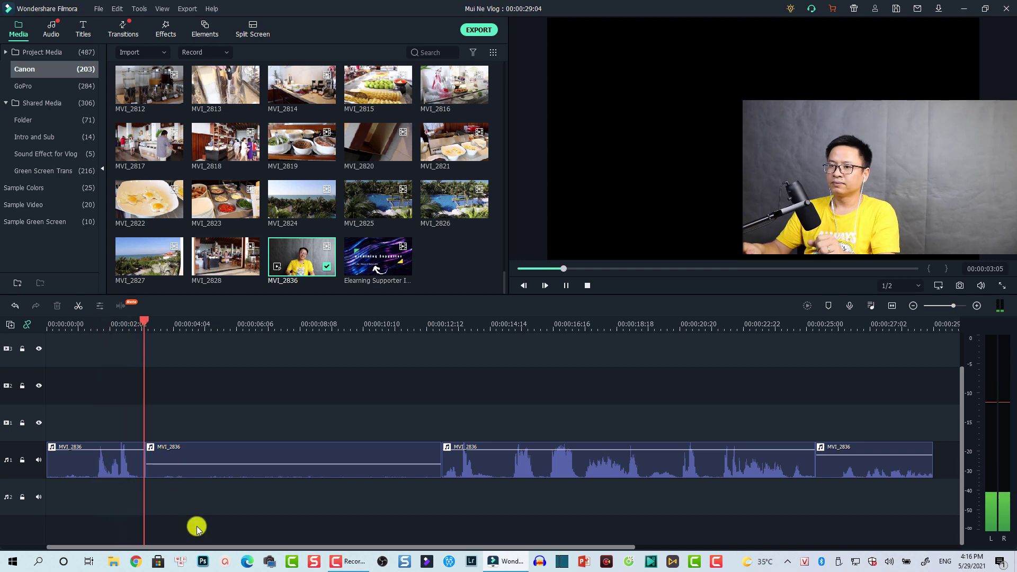
key(space)
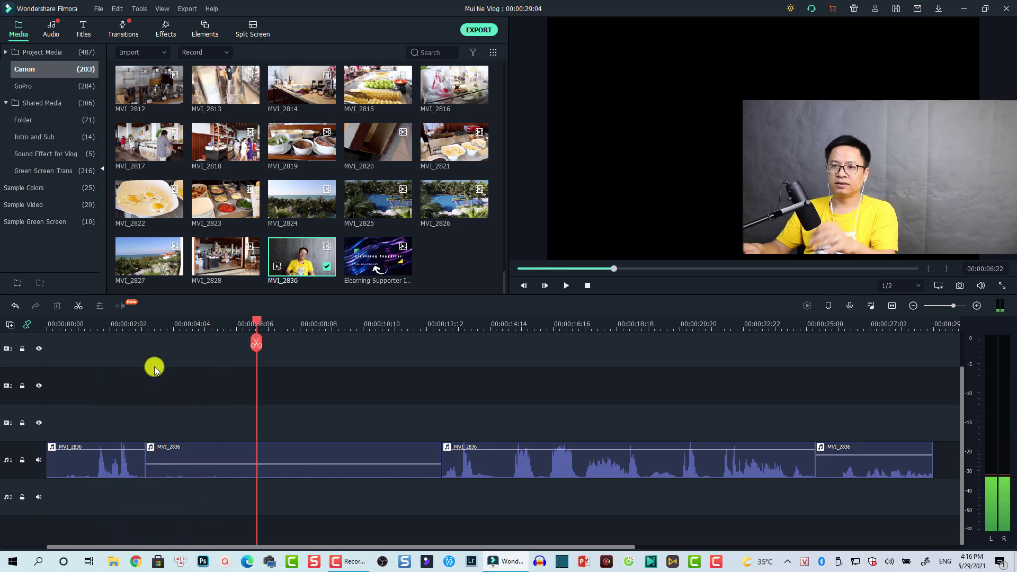
click(69, 327)
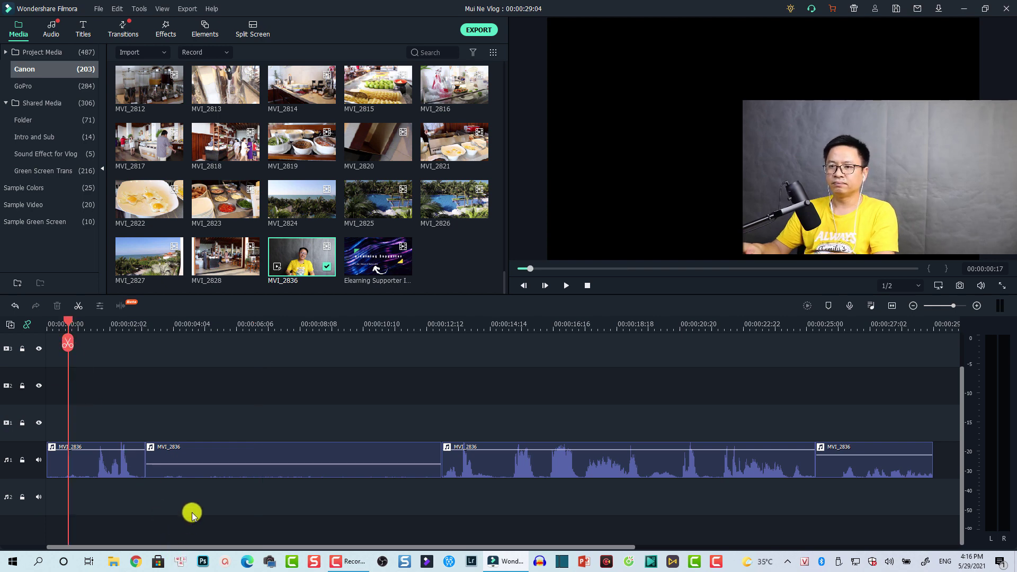
key(space)
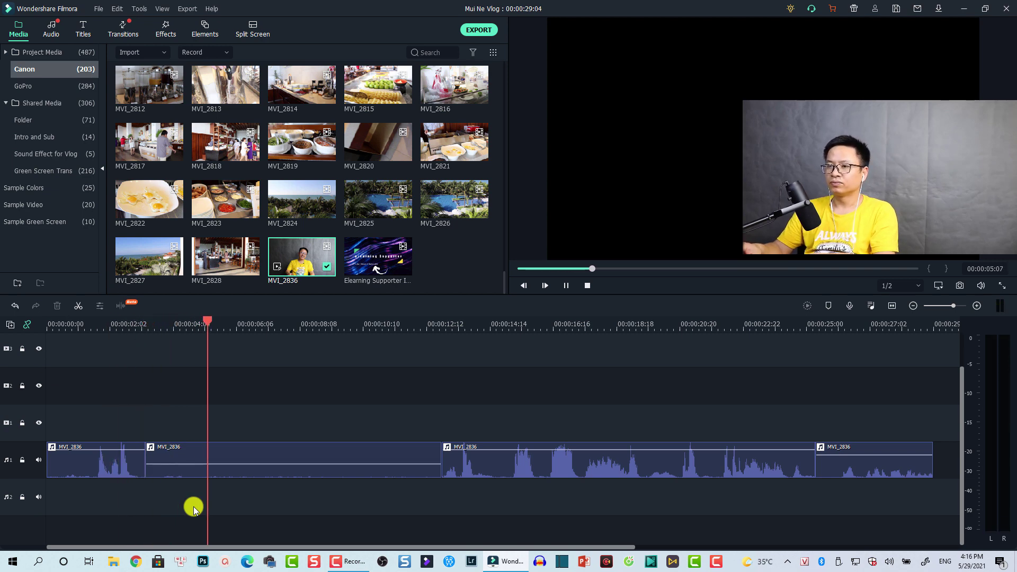
key(space)
Step: Select all four MVI_2836 audio clips together
click(114, 453)
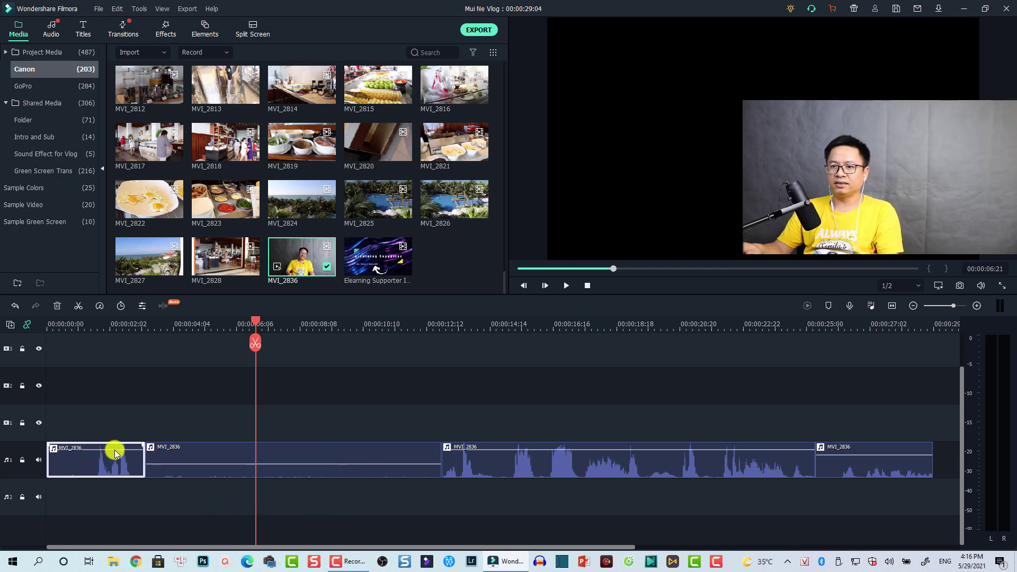
click(245, 473)
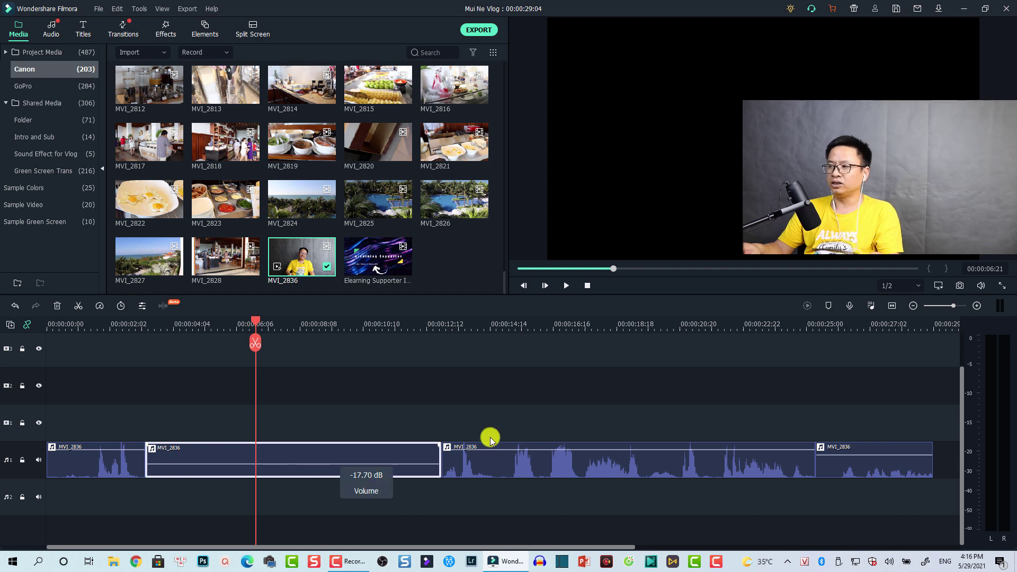
drag(895, 411, 89, 485)
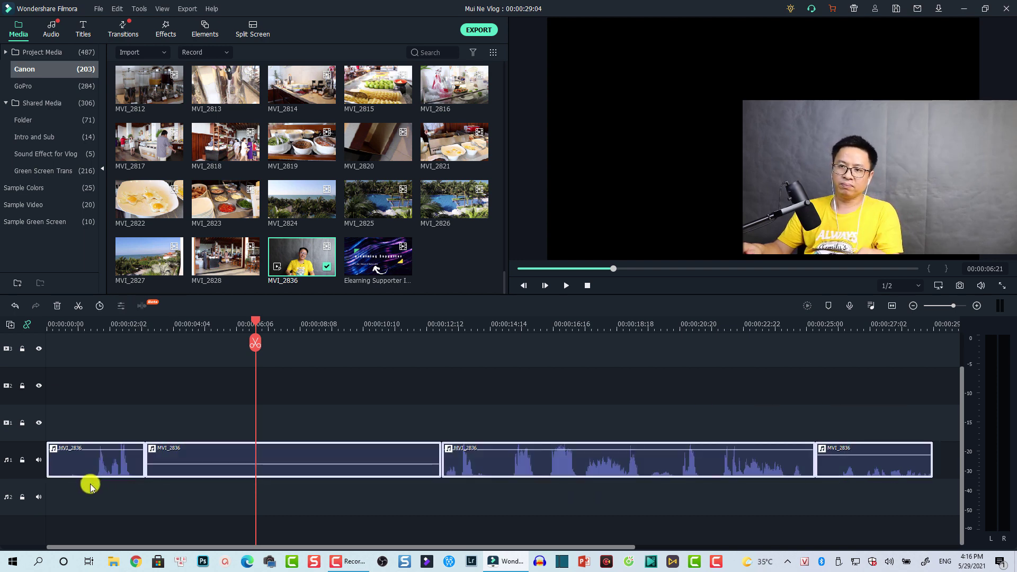
Step: Turn on Auto Normalization in Adjust Audio for the selected clips and play them back to check
right_click(208, 458)
click(243, 324)
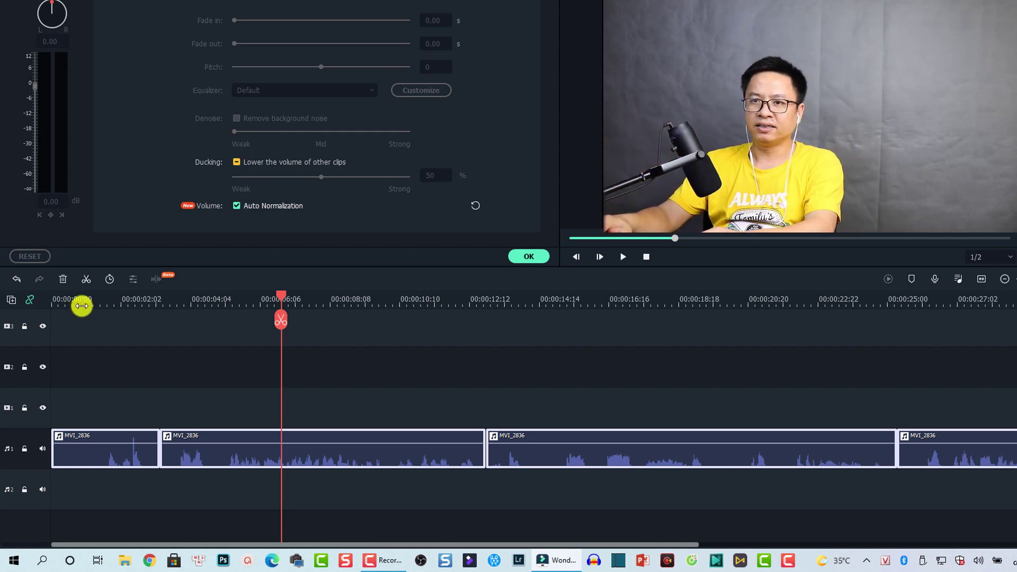
click(81, 305)
key(space)
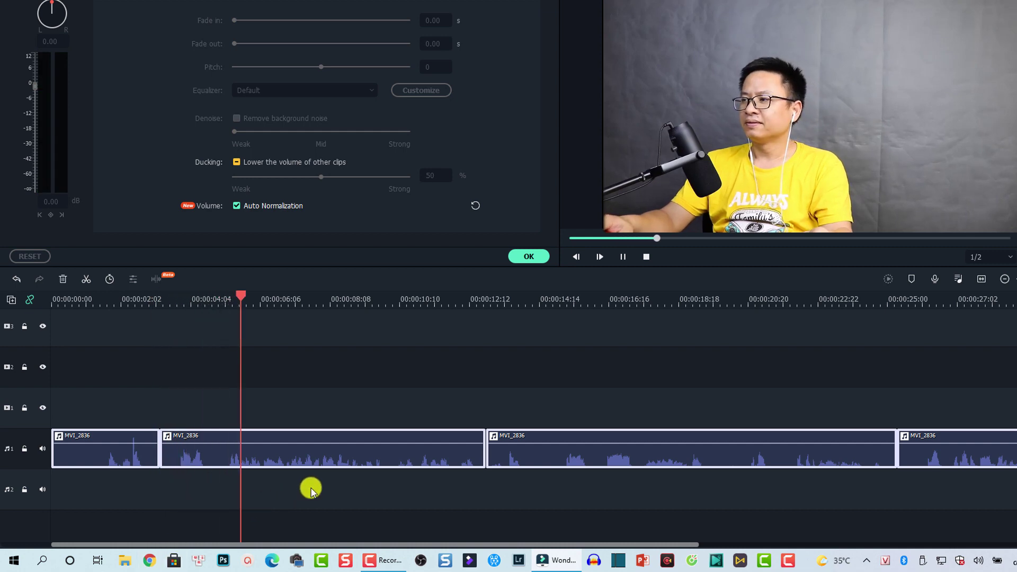
key(space)
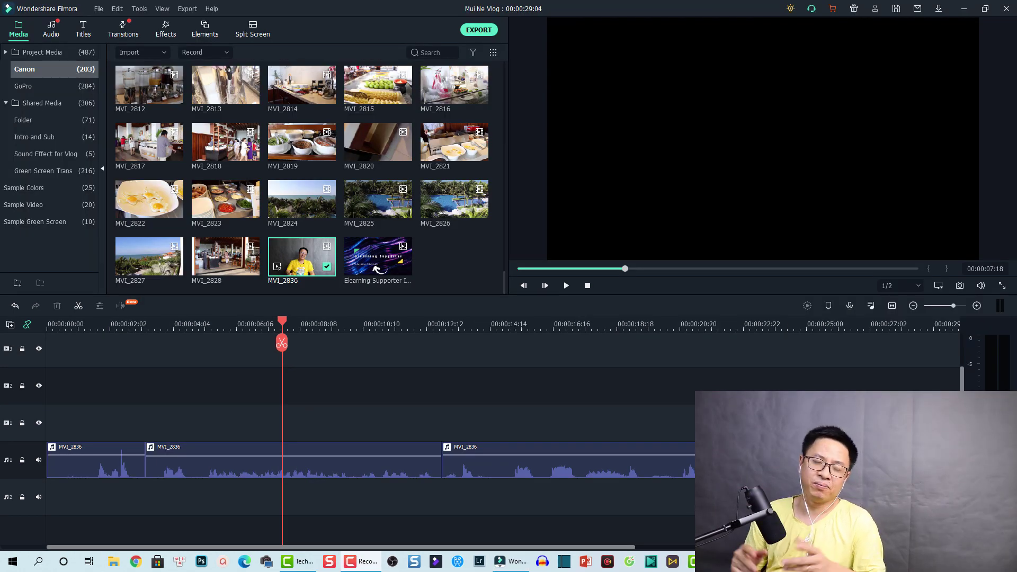
drag(699, 422, 21, 503)
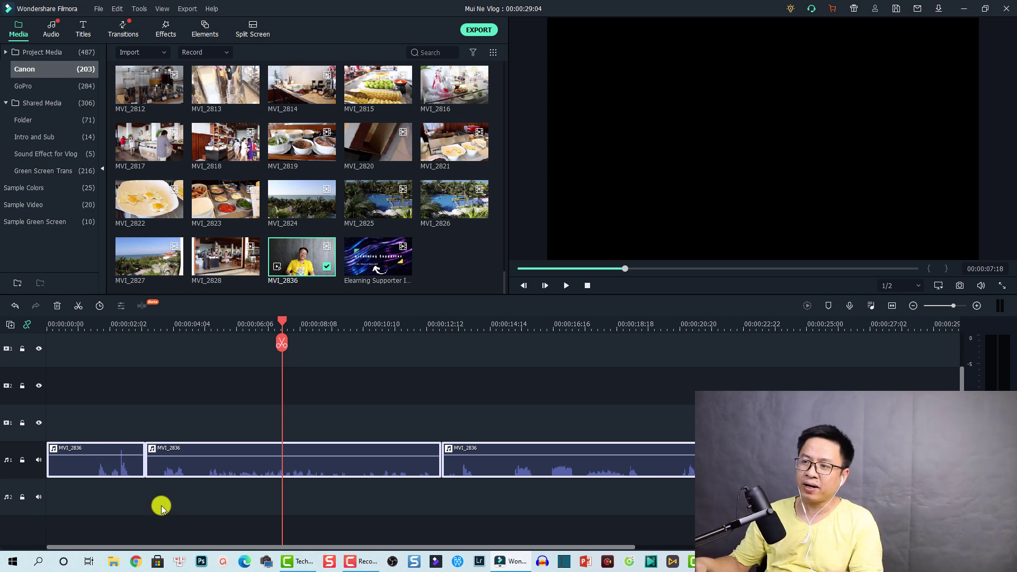
drag(869, 396, 127, 477)
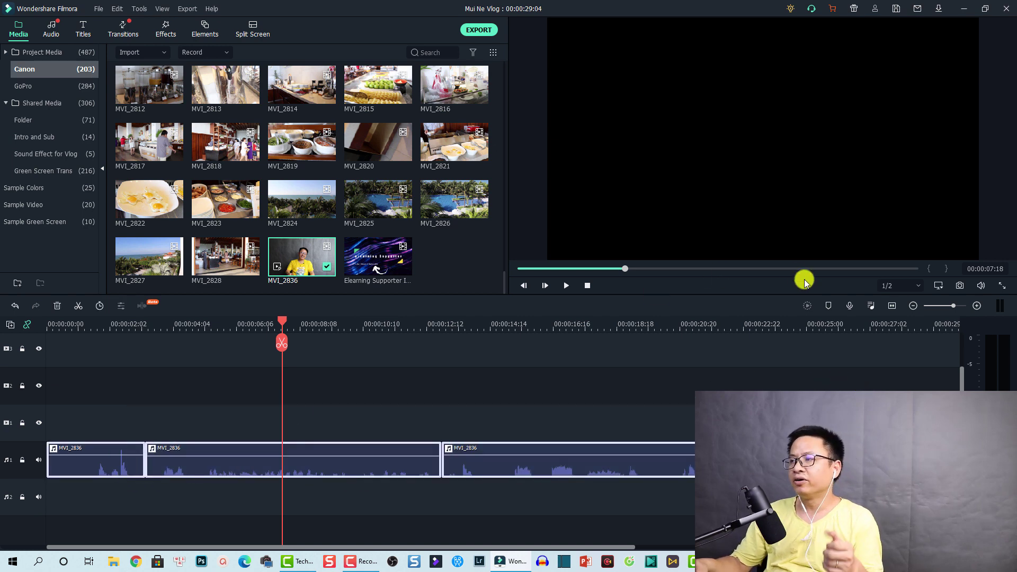
Step: In the Audio Mixer, set Audio1 to -2.75 dB and Master to -3.69 dB with Stereo output
click(871, 306)
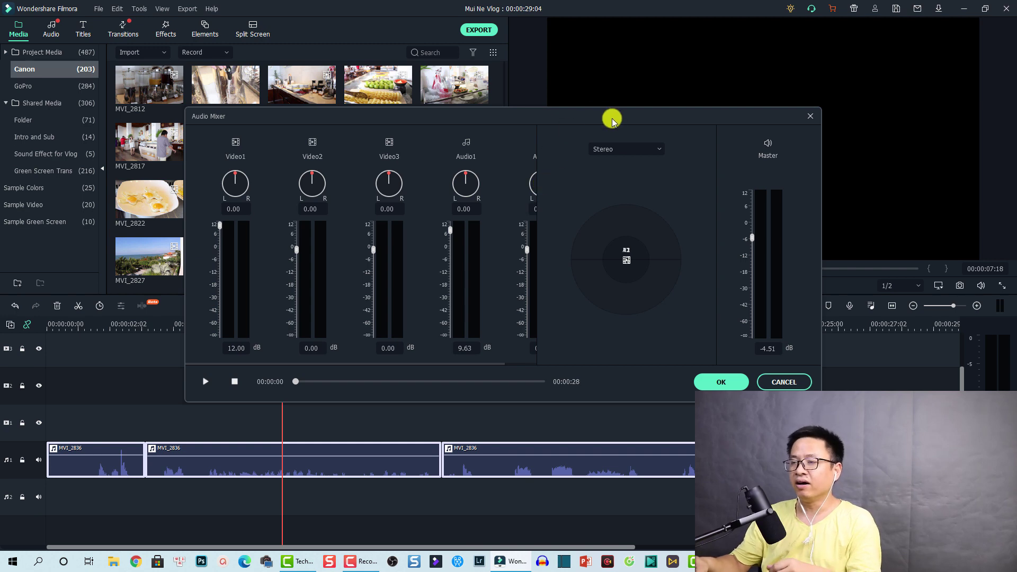
click(210, 386)
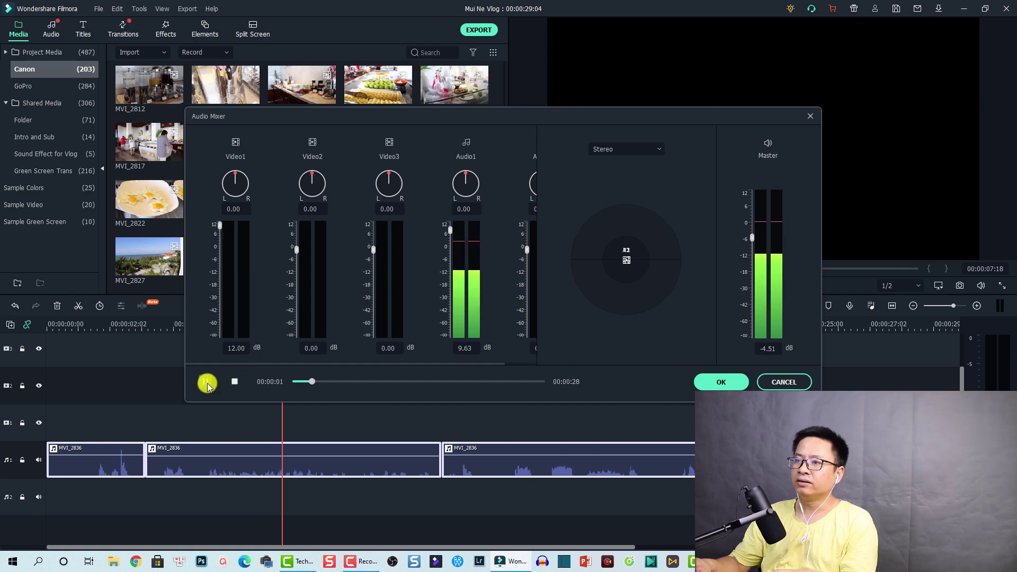
click(207, 385)
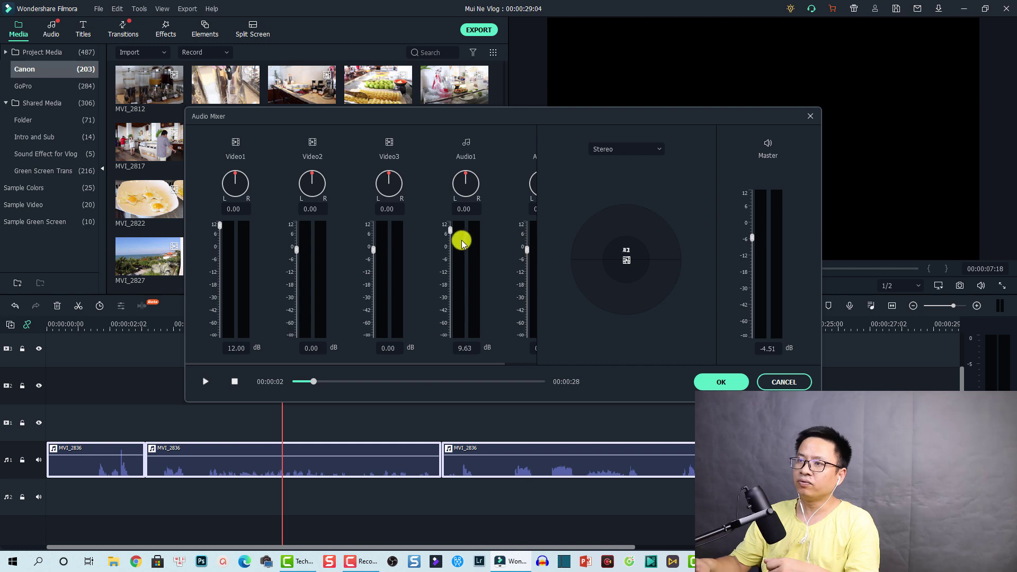
drag(450, 227, 451, 254)
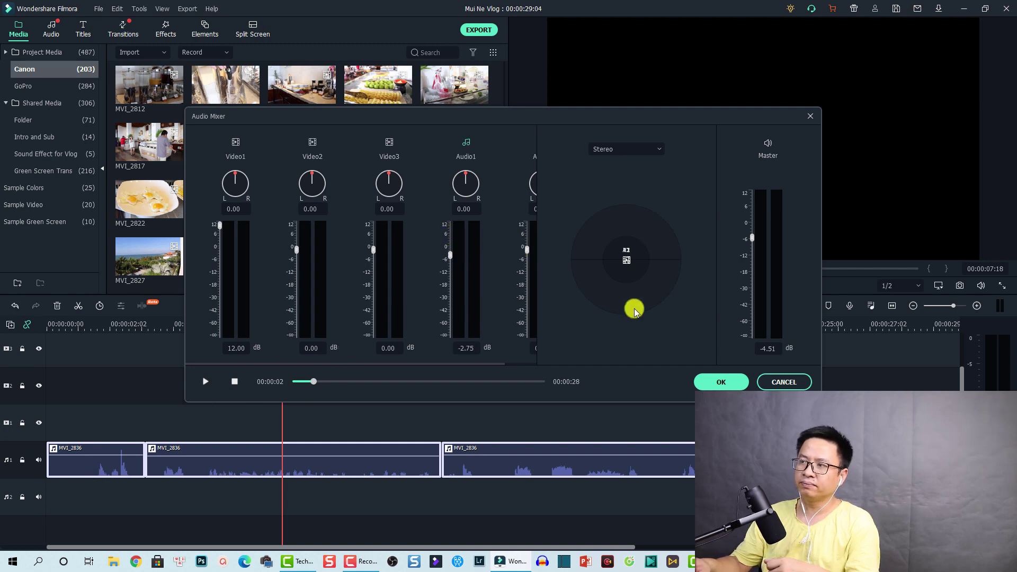
drag(752, 252, 754, 236)
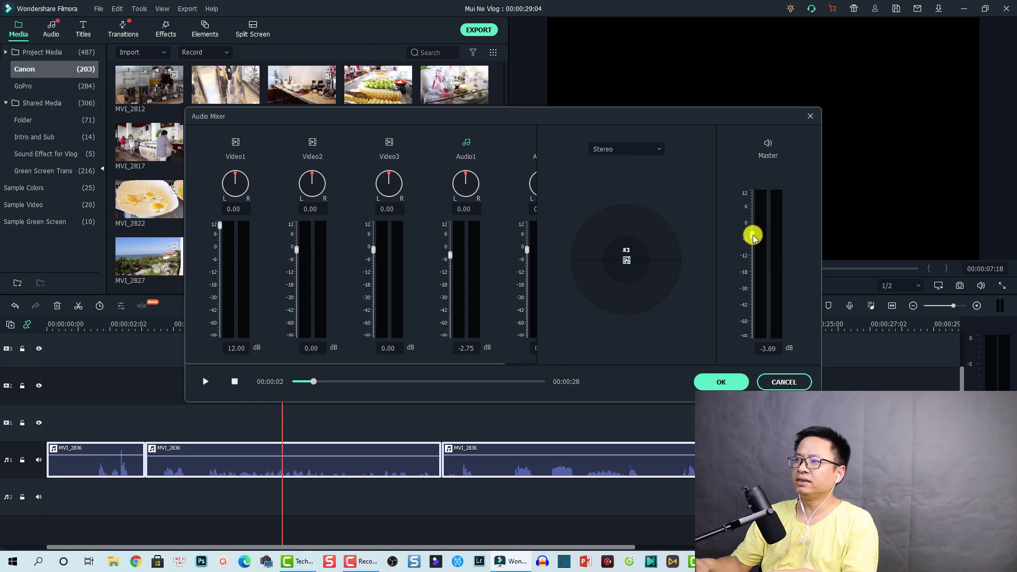
click(660, 149)
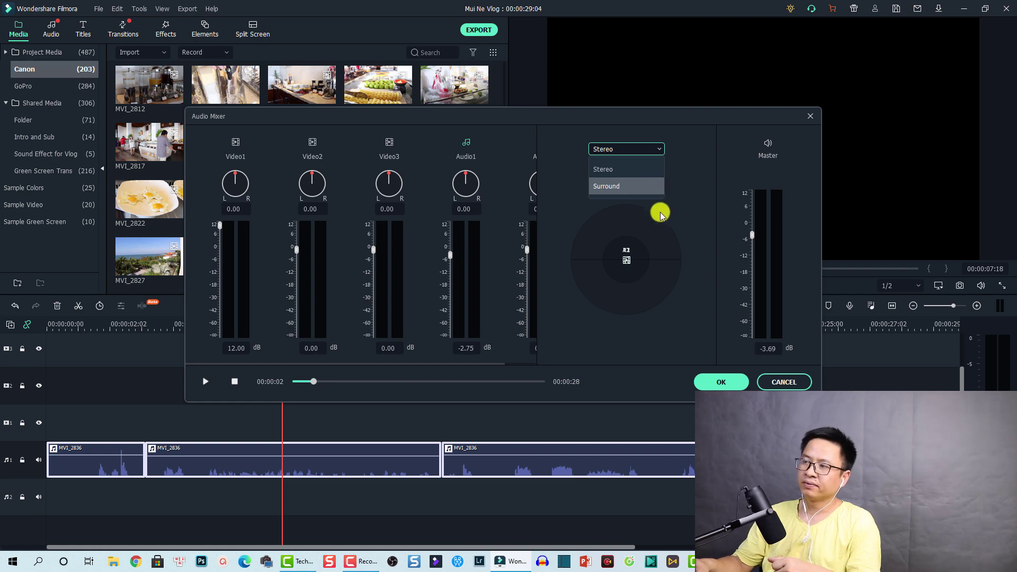
click(721, 382)
click(721, 382)
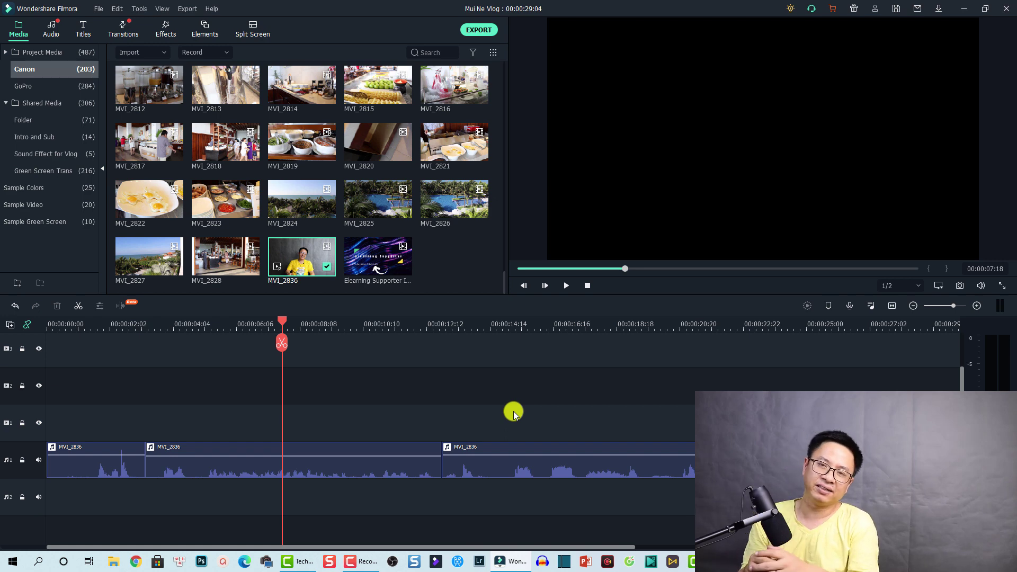